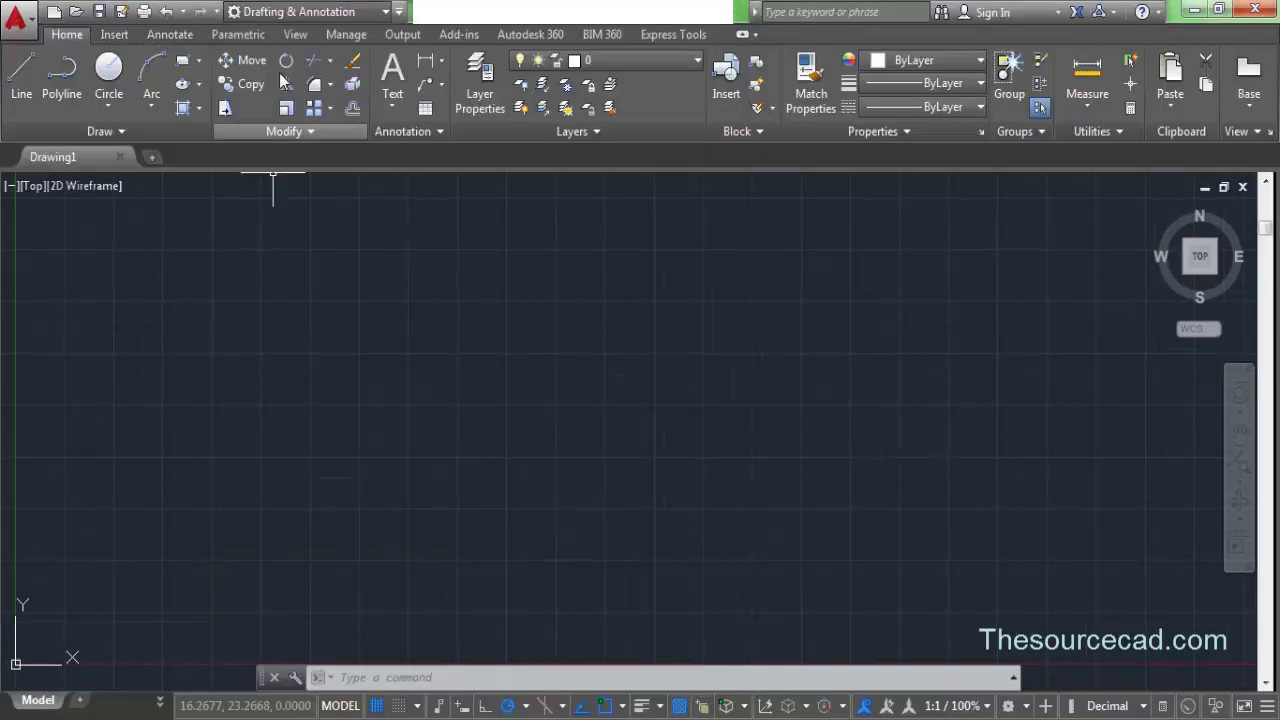
- Check the workspace list, then turn on the classic menu bar from the Quick Access Toolbar
click(338, 12)
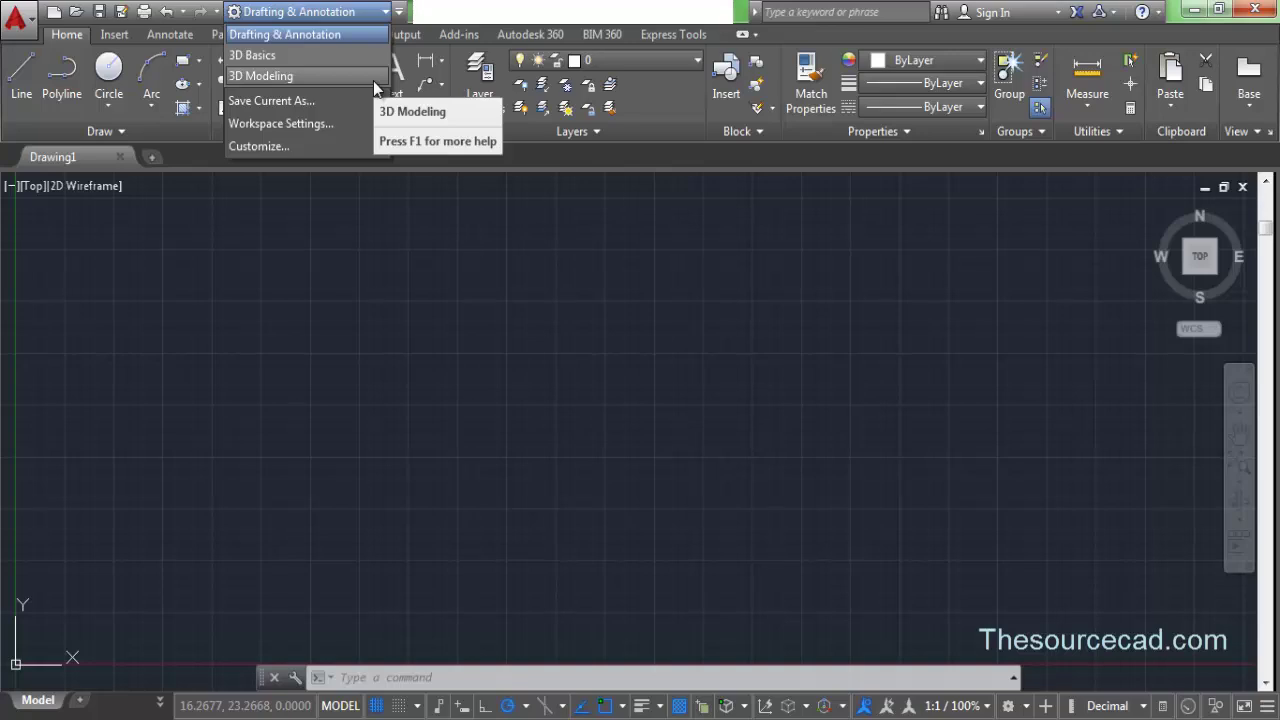
click(504, 303)
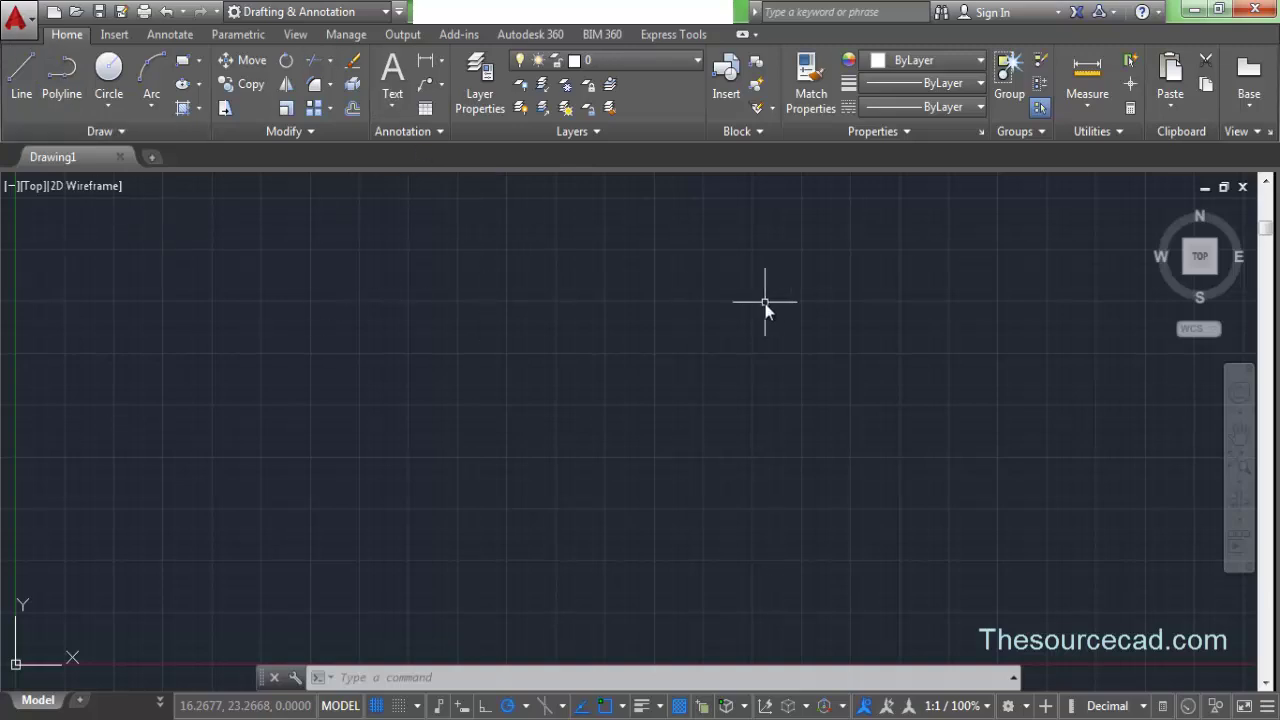
click(399, 13)
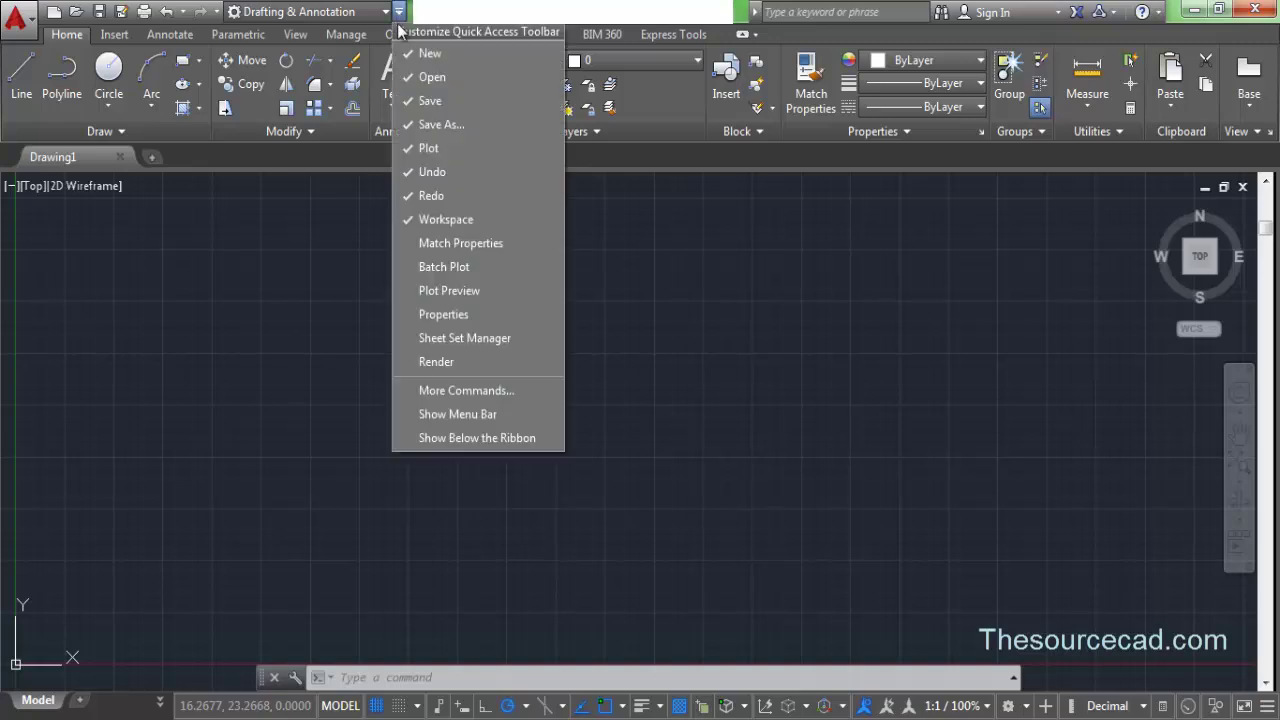
click(497, 410)
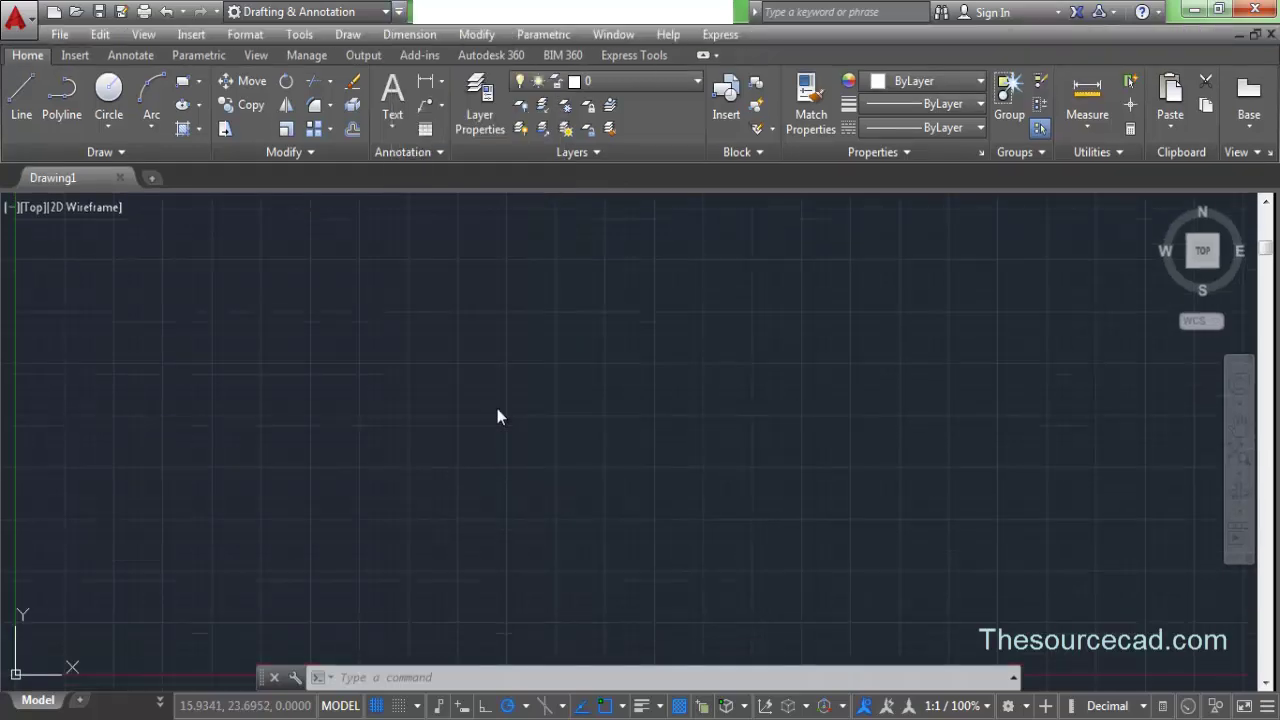
- Hide the ribbon via Tools > Palettes > Ribbon
click(302, 35)
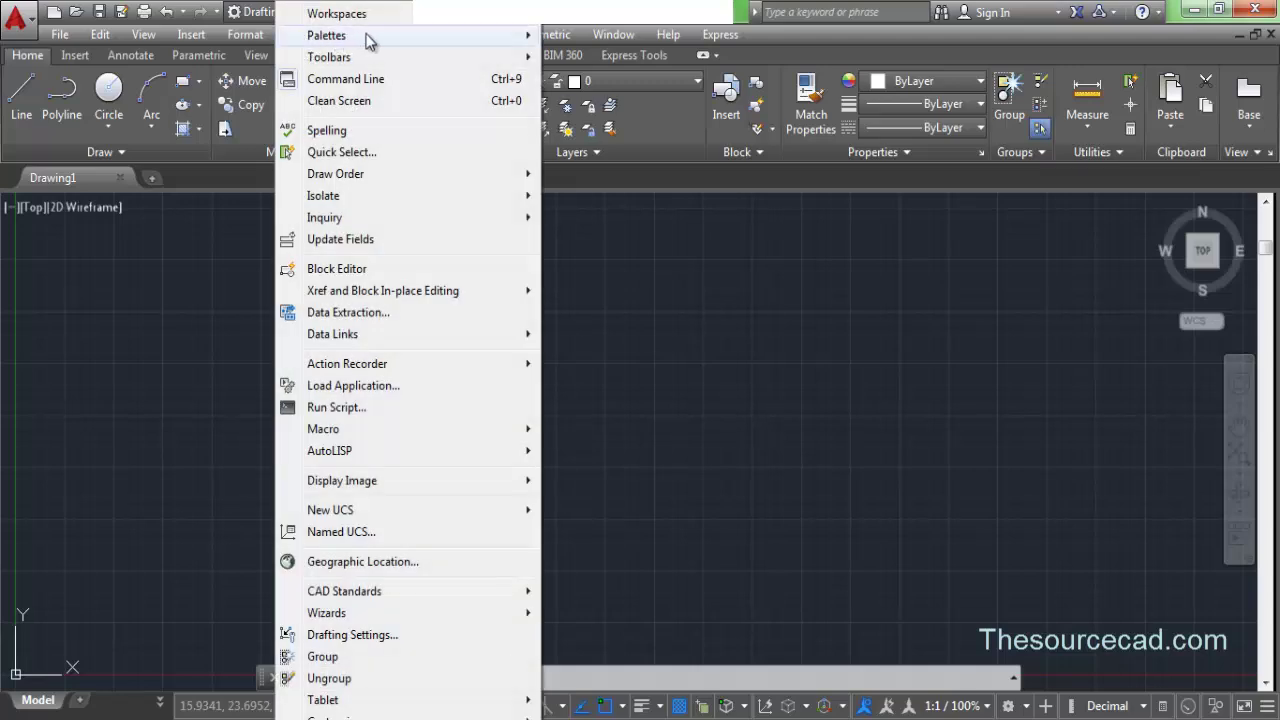
mouse_move(376, 36)
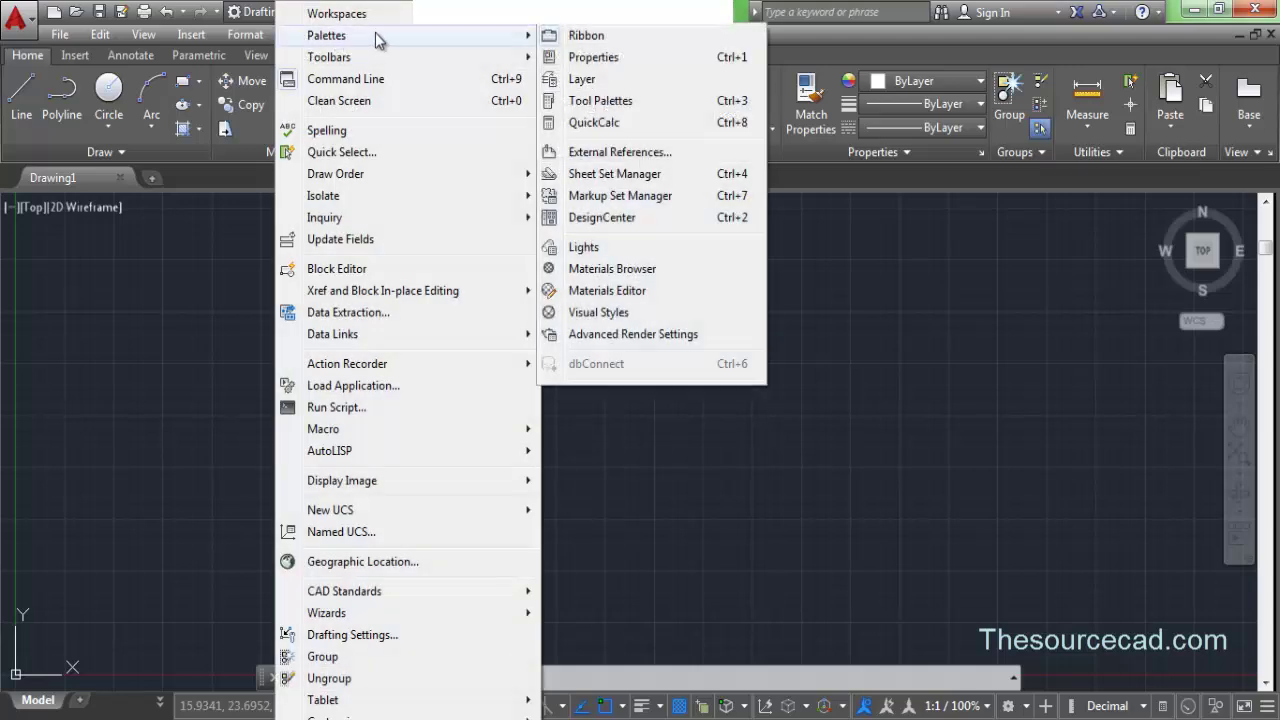
click(592, 37)
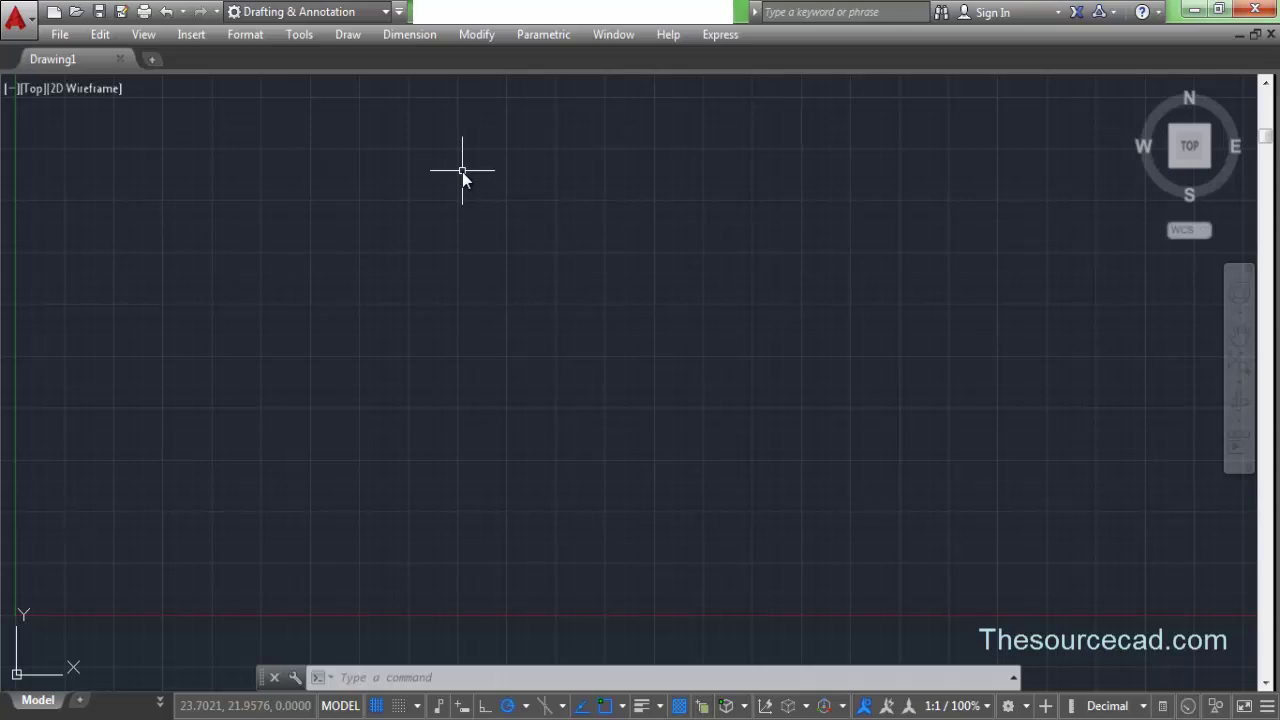
- Turn on the Dimension and Draw toolbars from Tools > Toolbars > AutoCAD
click(302, 36)
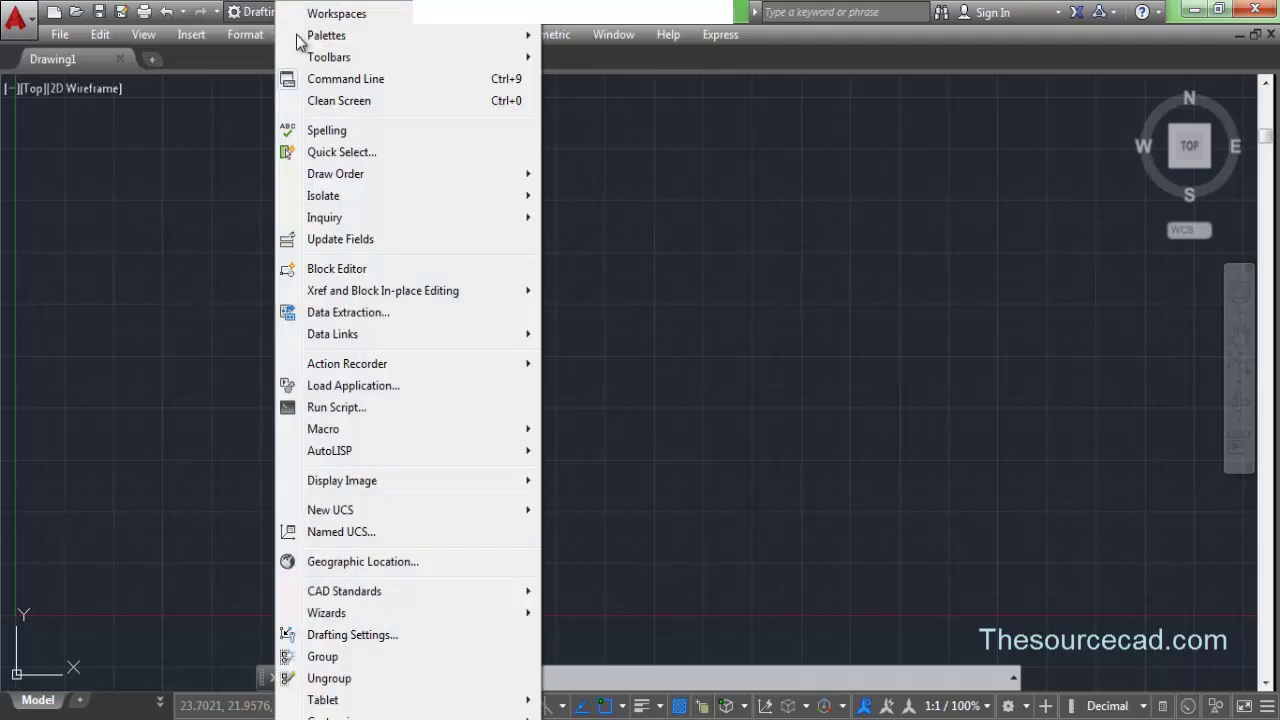
mouse_move(377, 60)
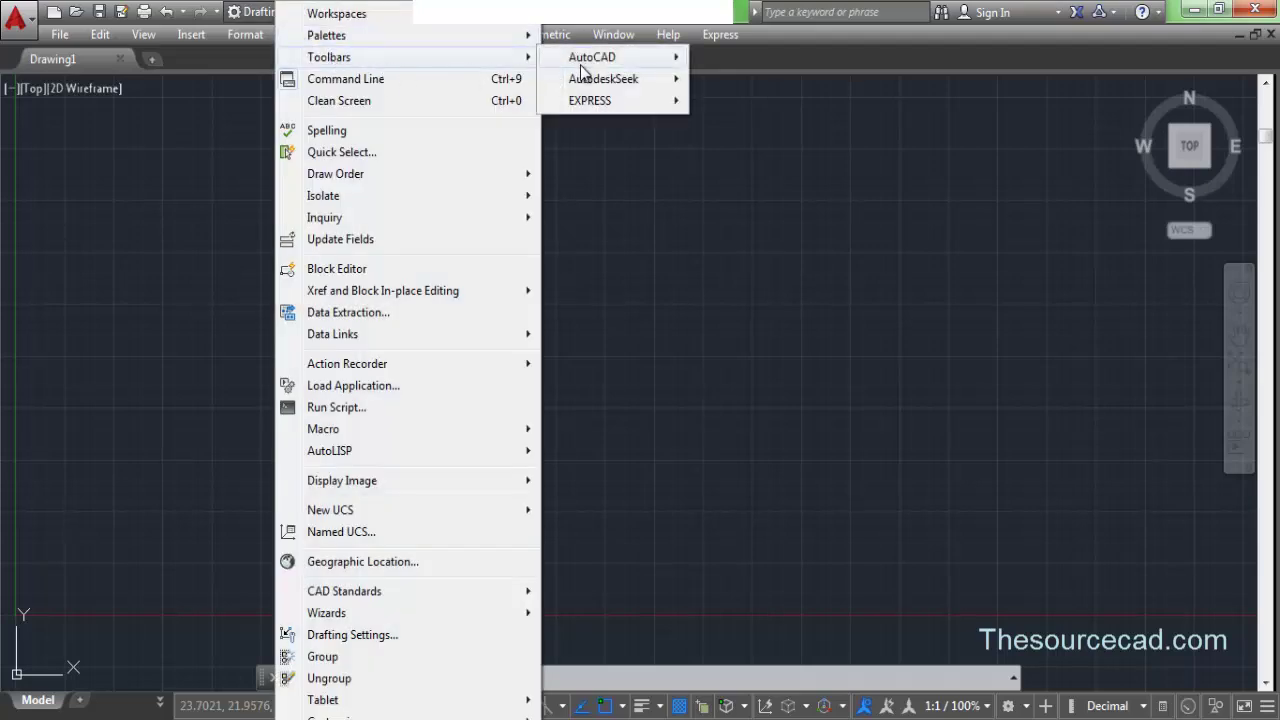
mouse_move(588, 62)
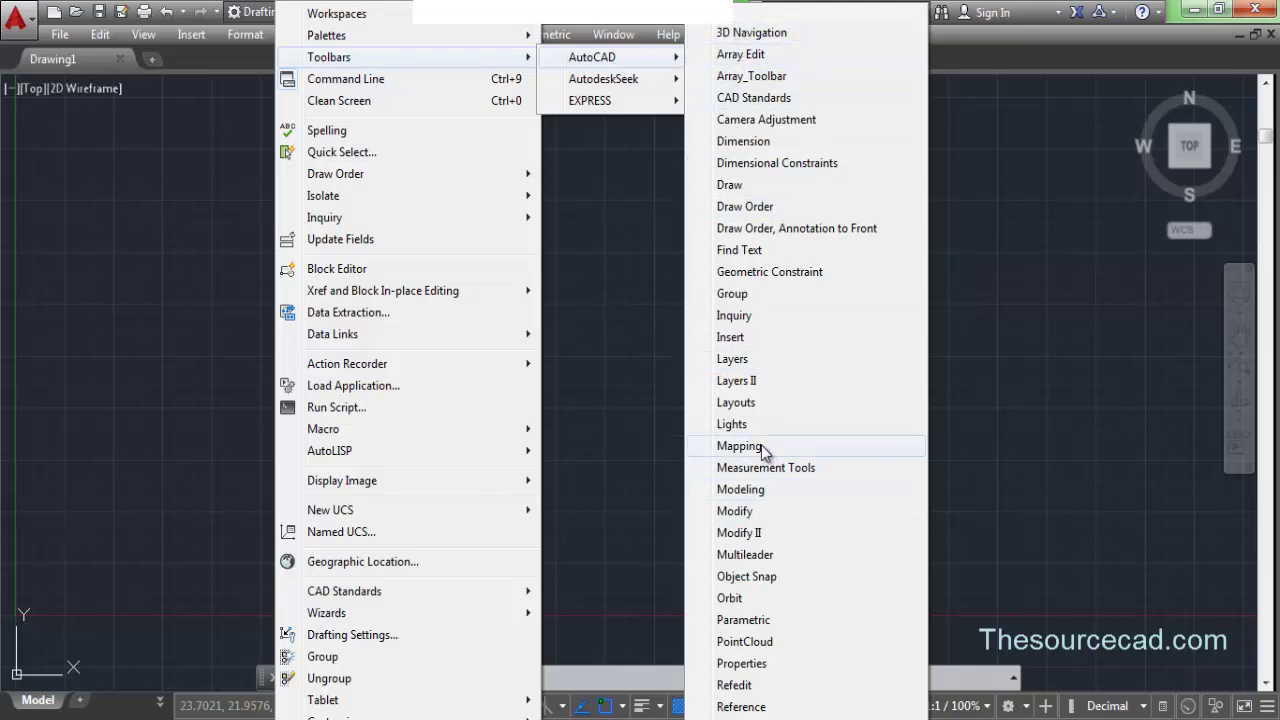
click(755, 143)
click(297, 35)
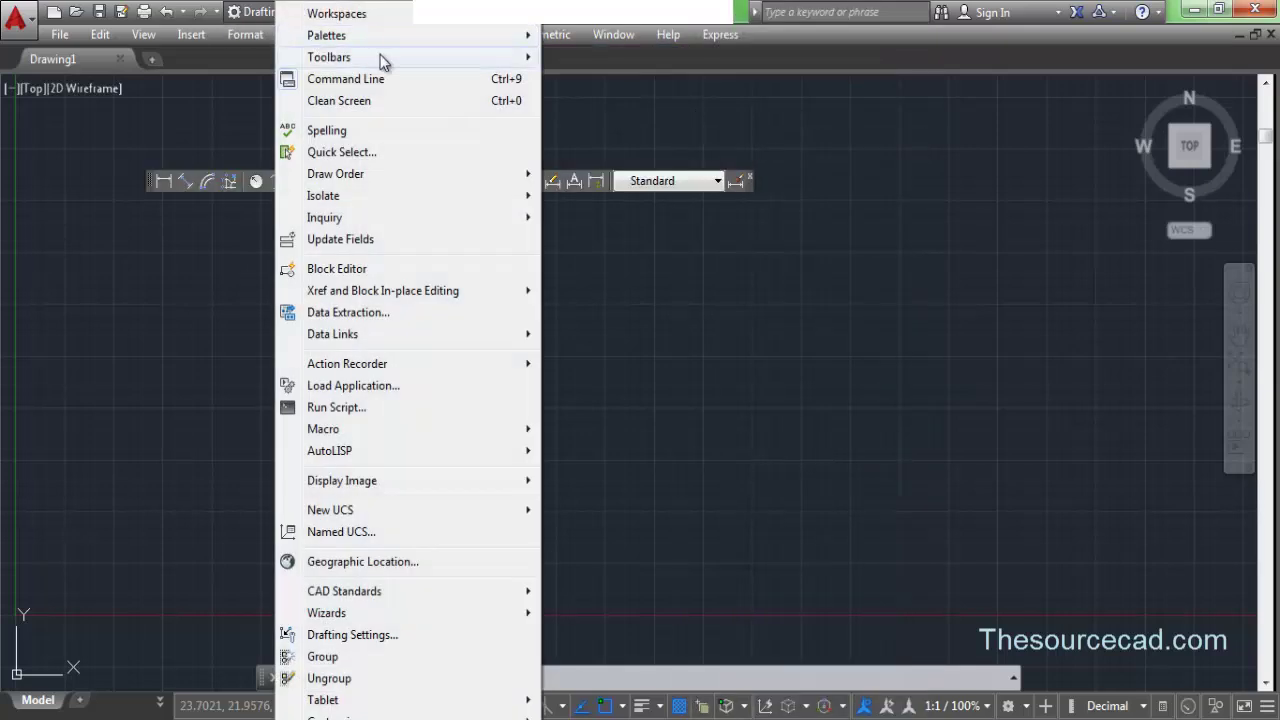
mouse_move(462, 62)
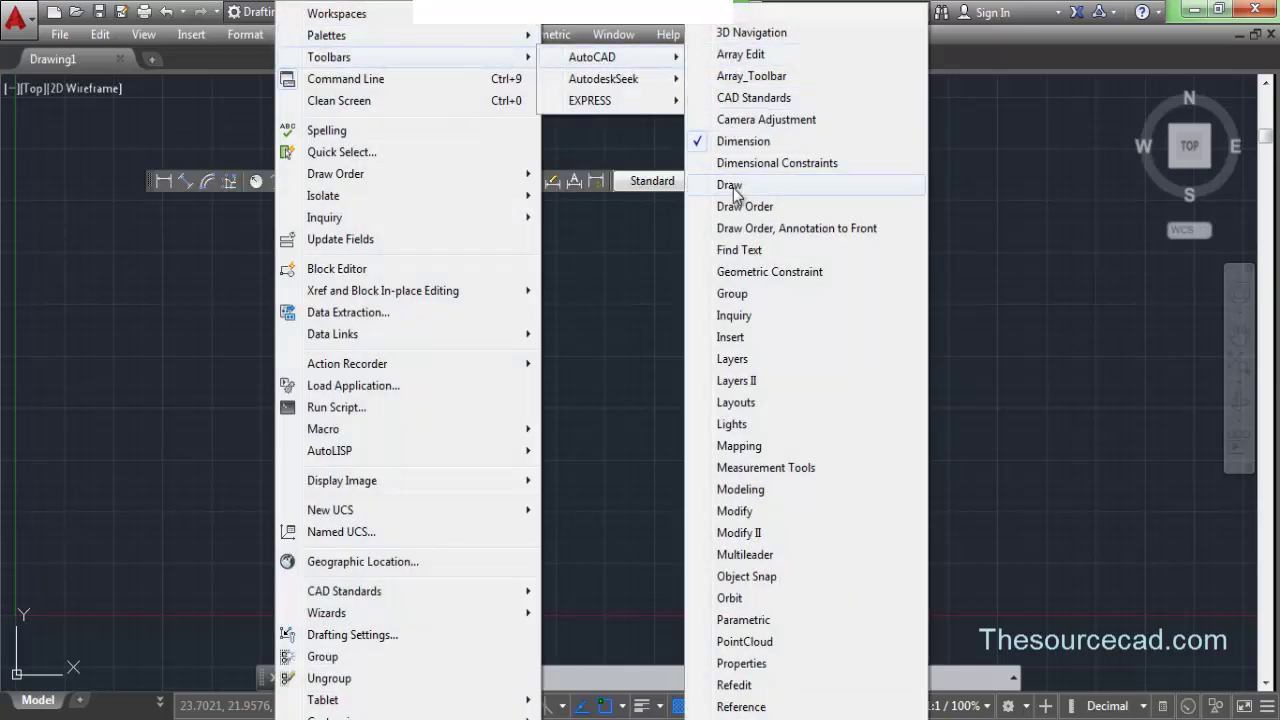
click(731, 189)
- Turn on the Layers and Modify toolbars from the same AutoCAD toolbar list
click(302, 34)
mouse_move(462, 60)
mouse_move(603, 62)
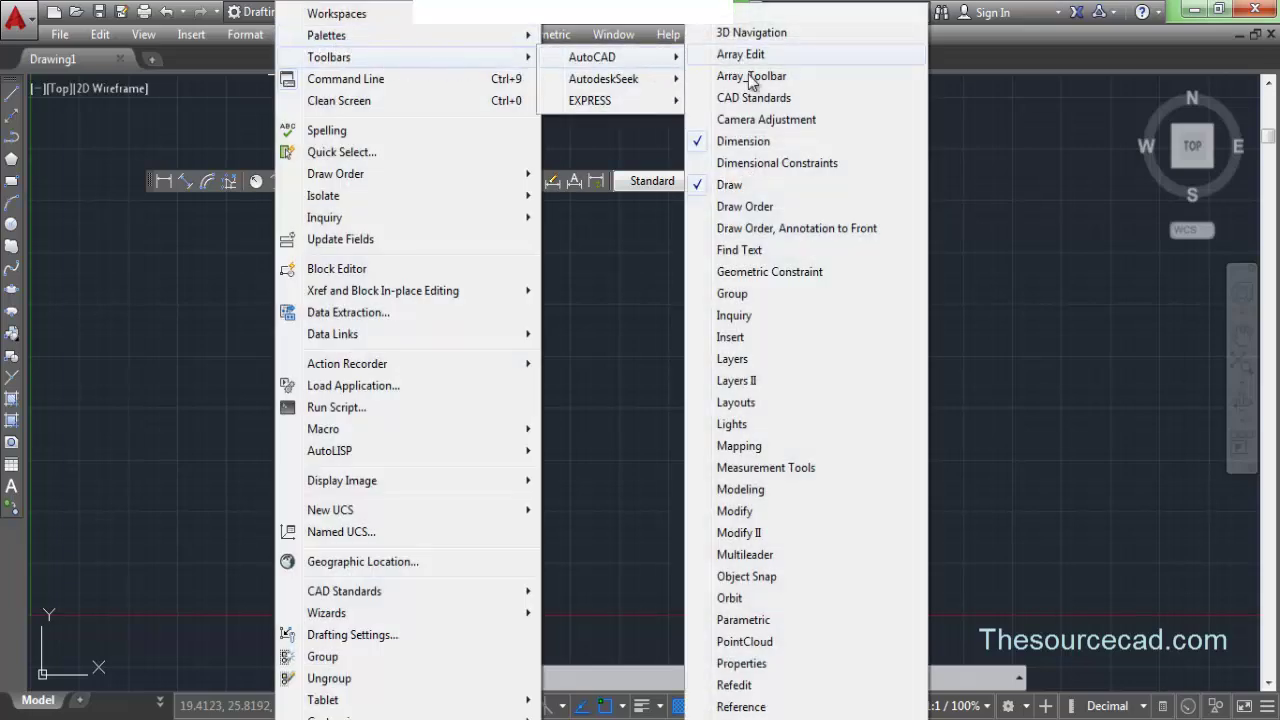
click(747, 358)
click(300, 36)
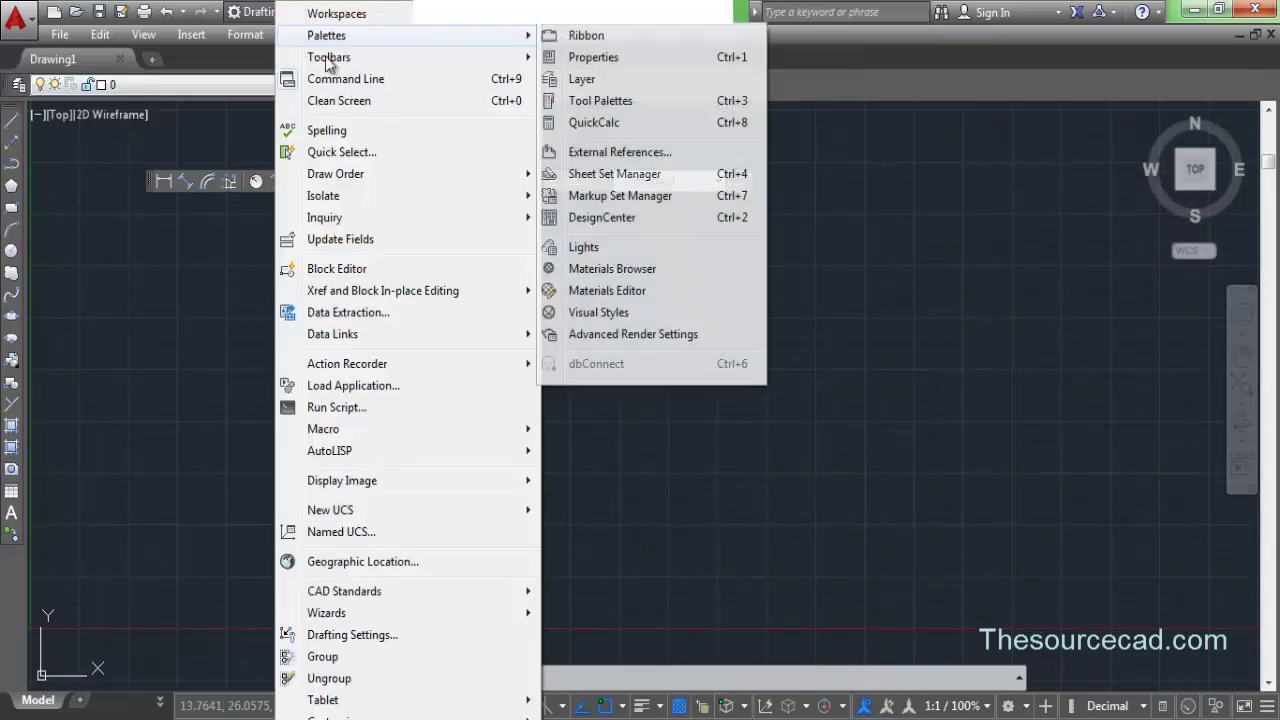
mouse_move(437, 60)
mouse_move(595, 60)
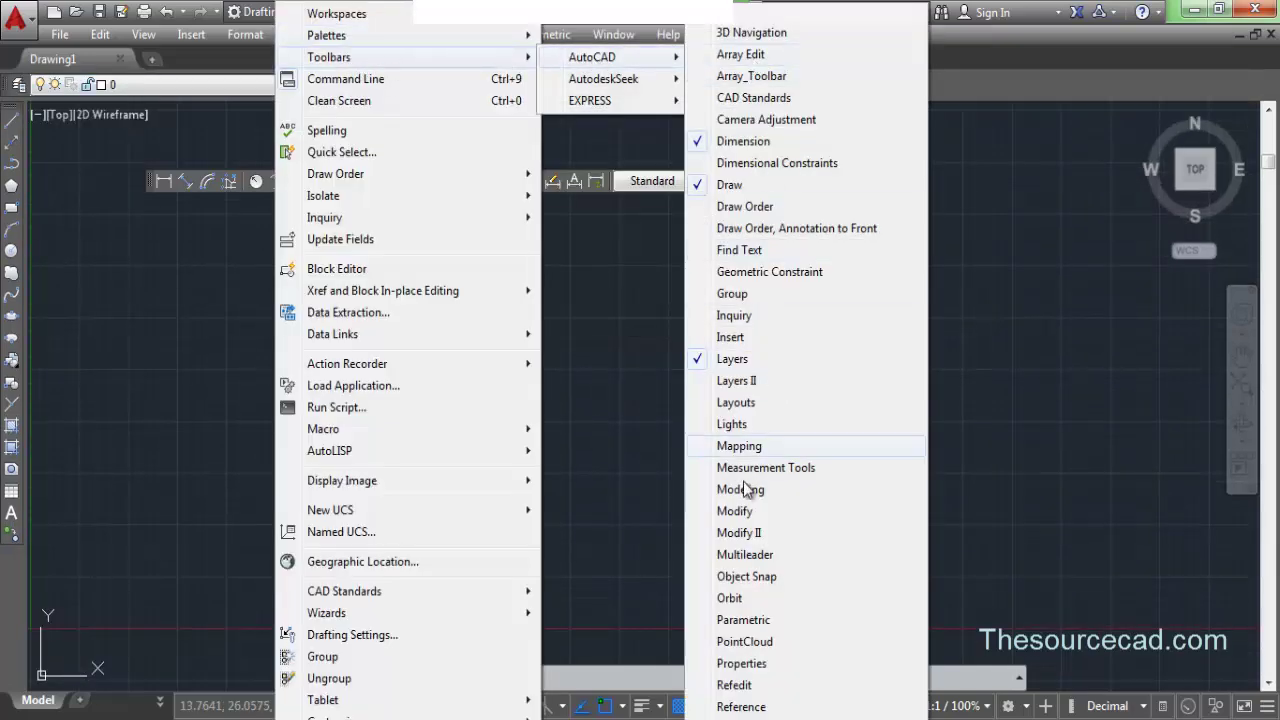
click(741, 513)
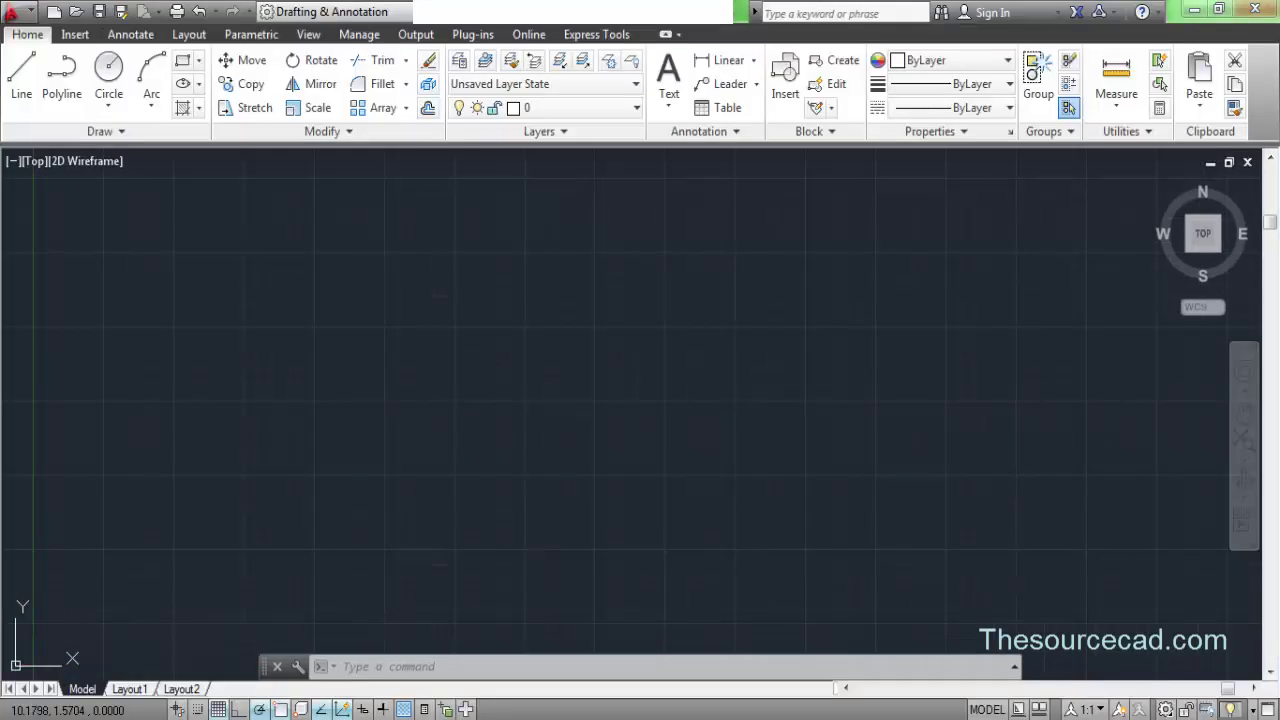
- Open Customize User Interface on its Transfer tab and expand the Main Customization File options
click(360, 36)
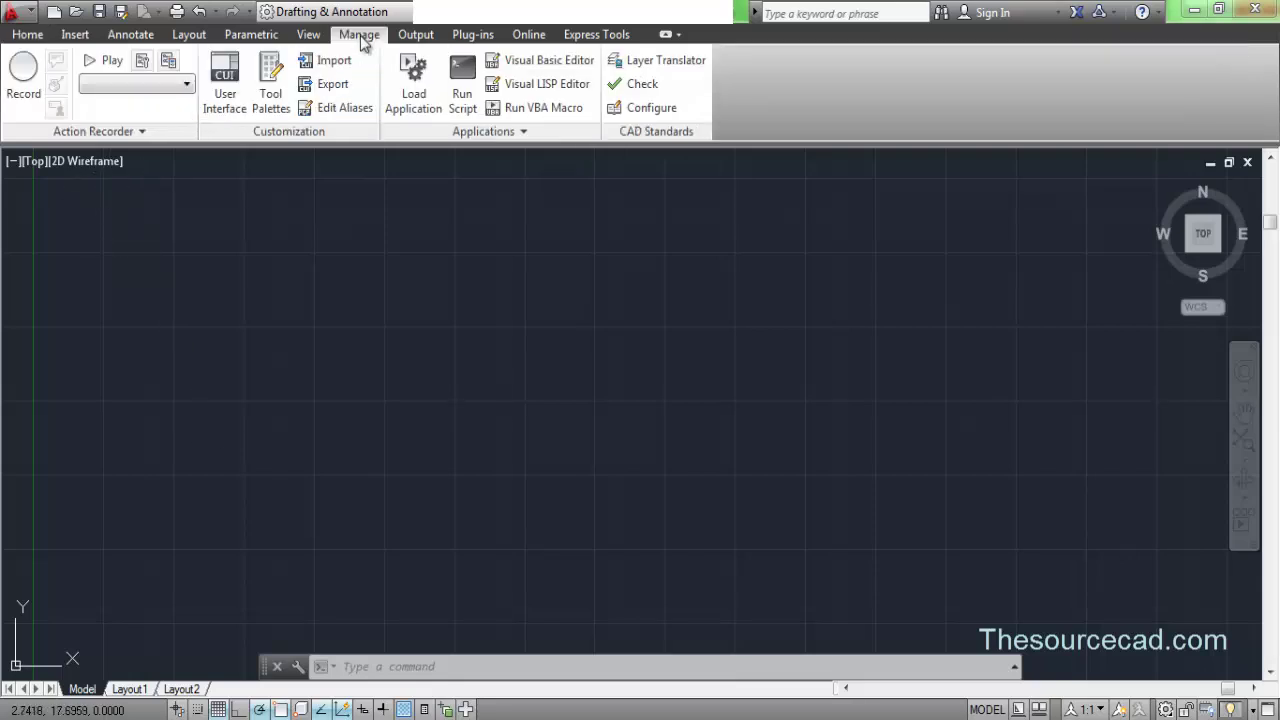
click(226, 84)
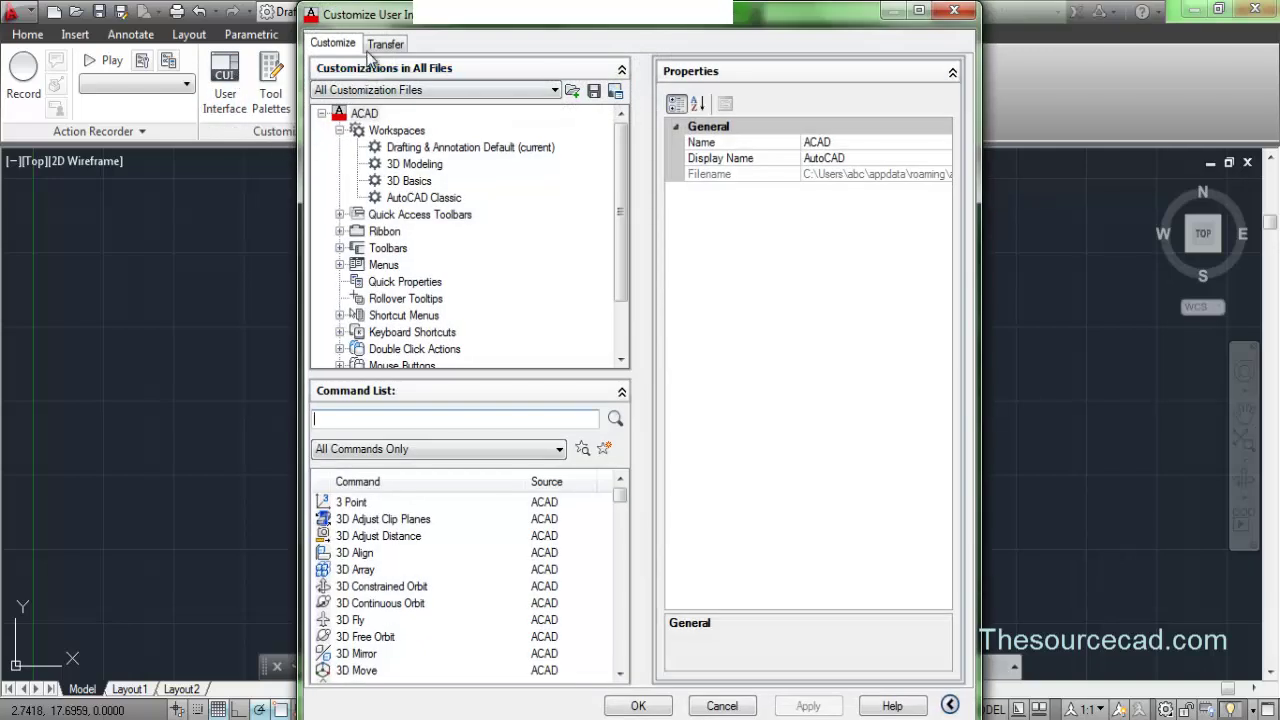
click(387, 45)
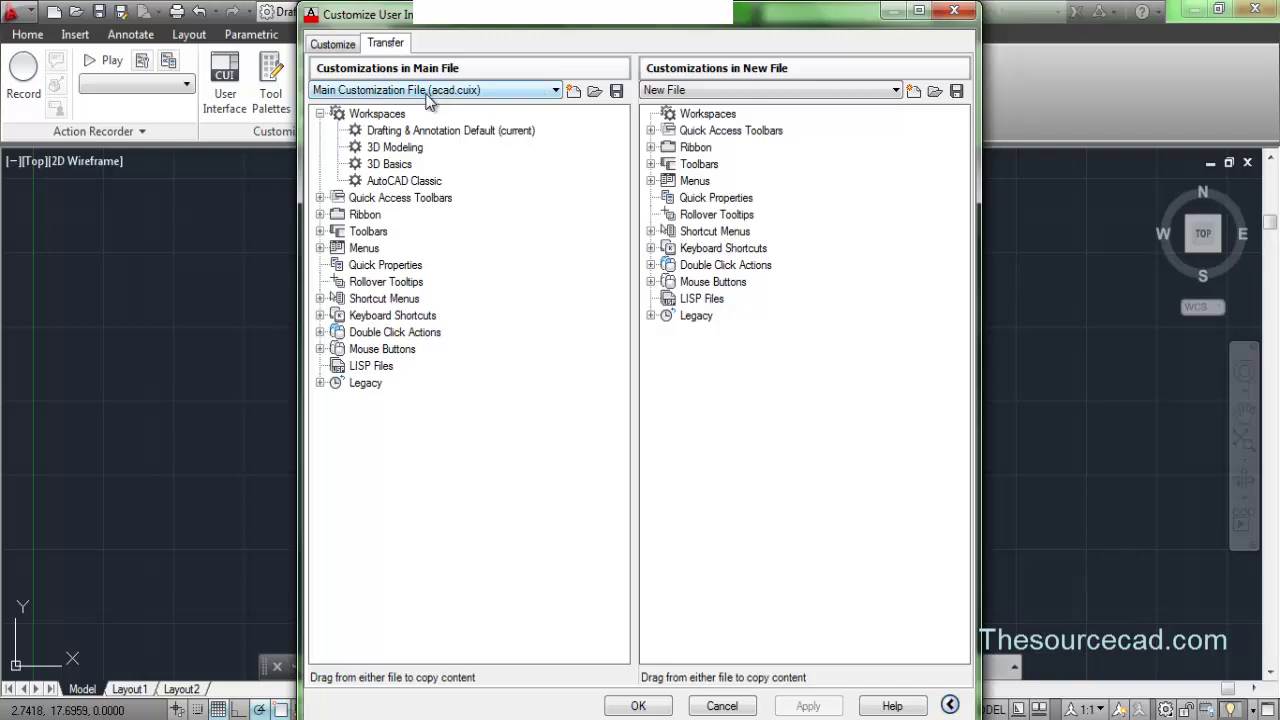
click(518, 92)
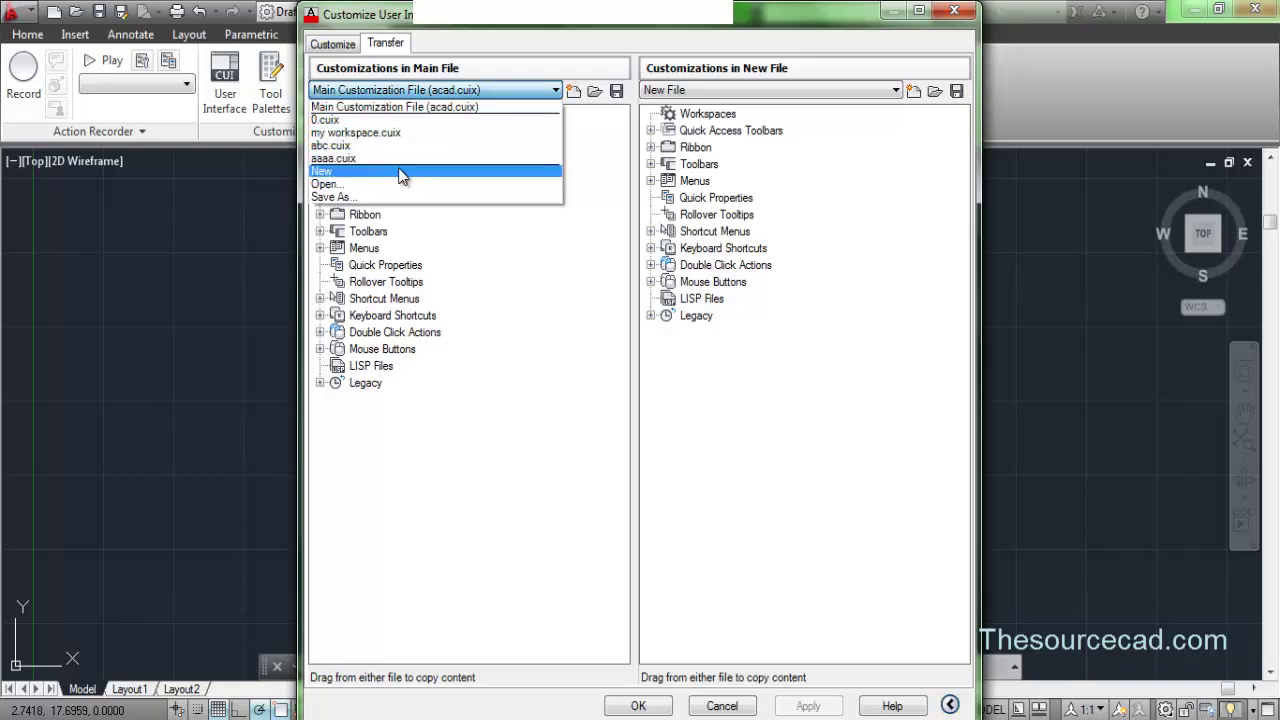
- Save the main customization as abcd.cuix on the Desktop and close the editor with OK
click(390, 197)
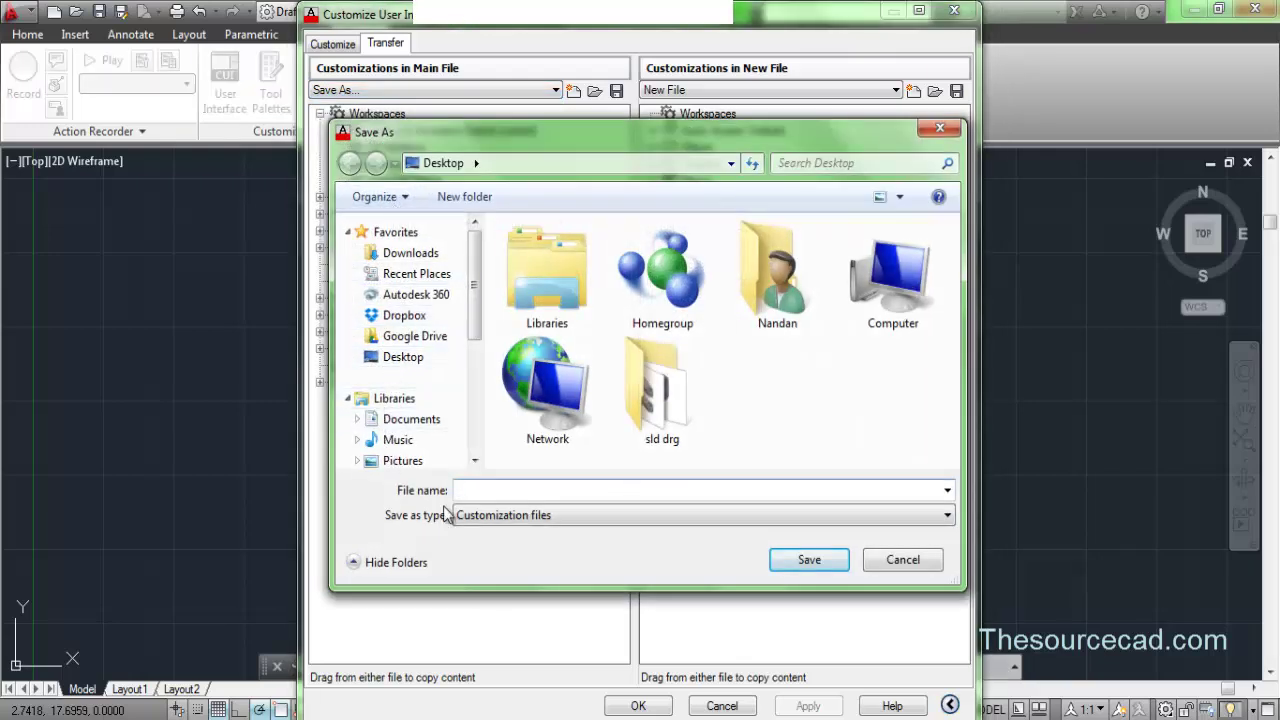
click(485, 490)
text(abcd)
click(805, 561)
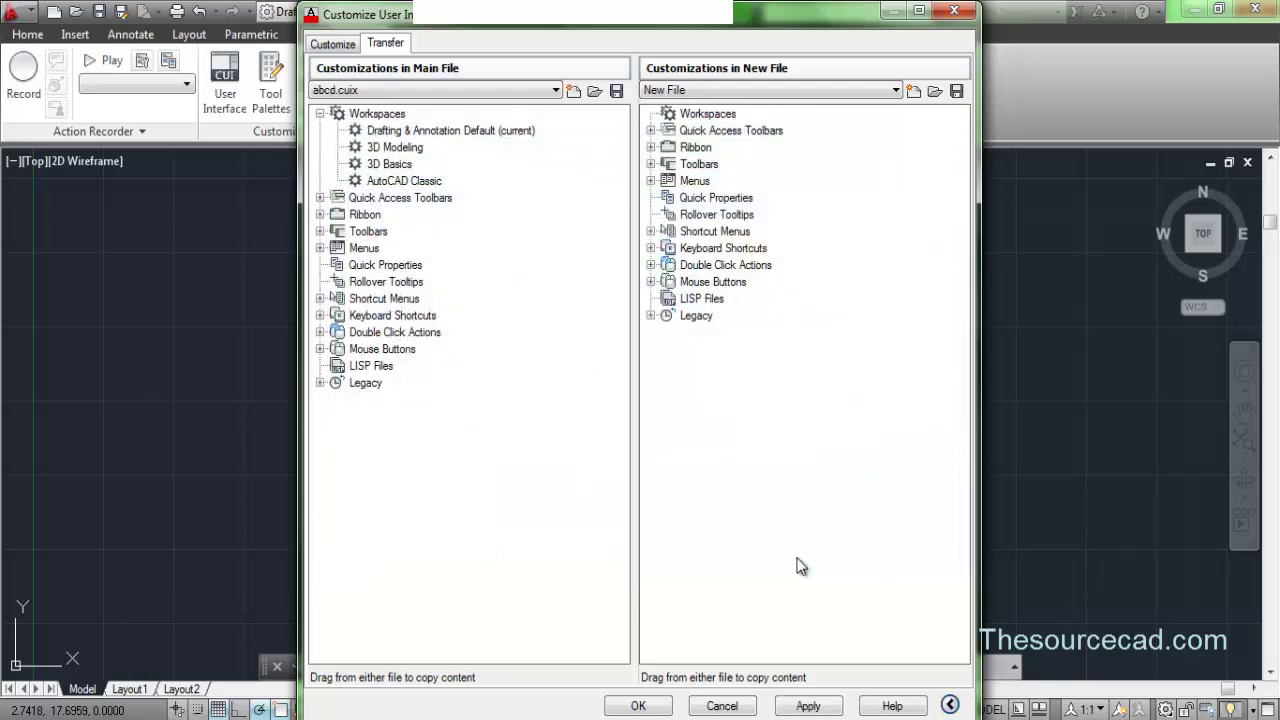
click(645, 705)
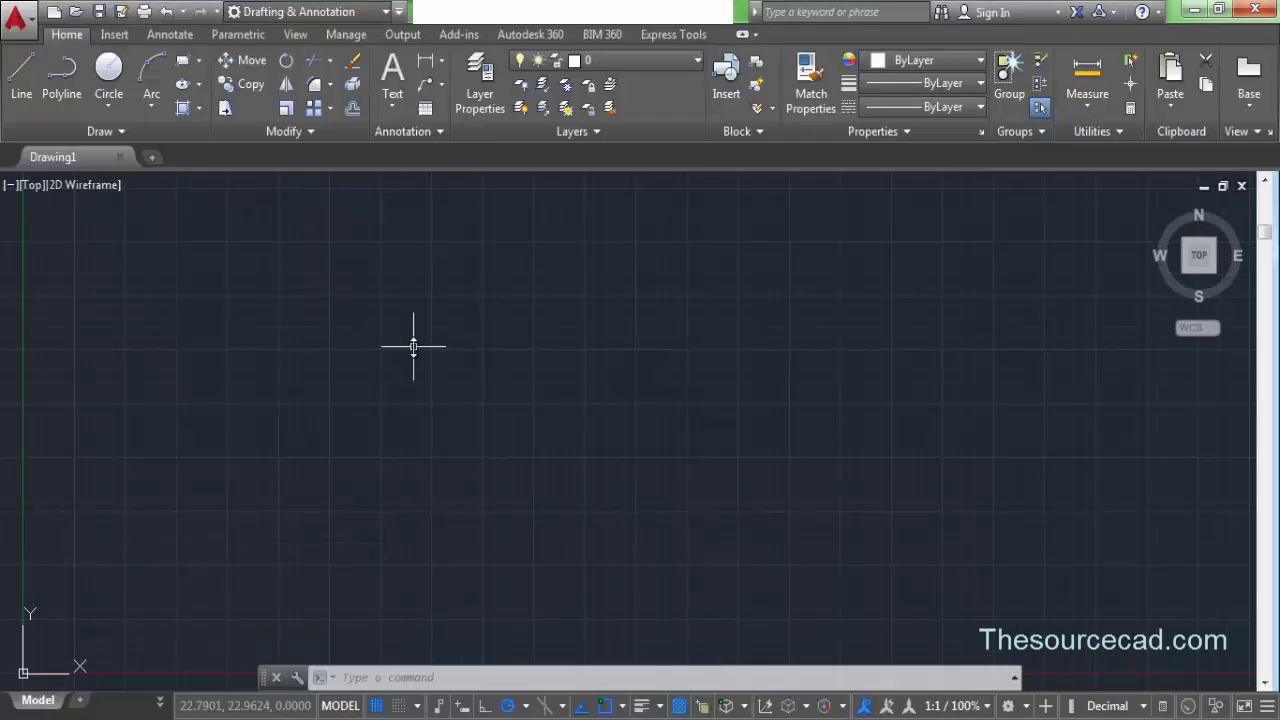
- Reopen User Interface on the Transfer tab and browse for a file in the New File pane
click(341, 35)
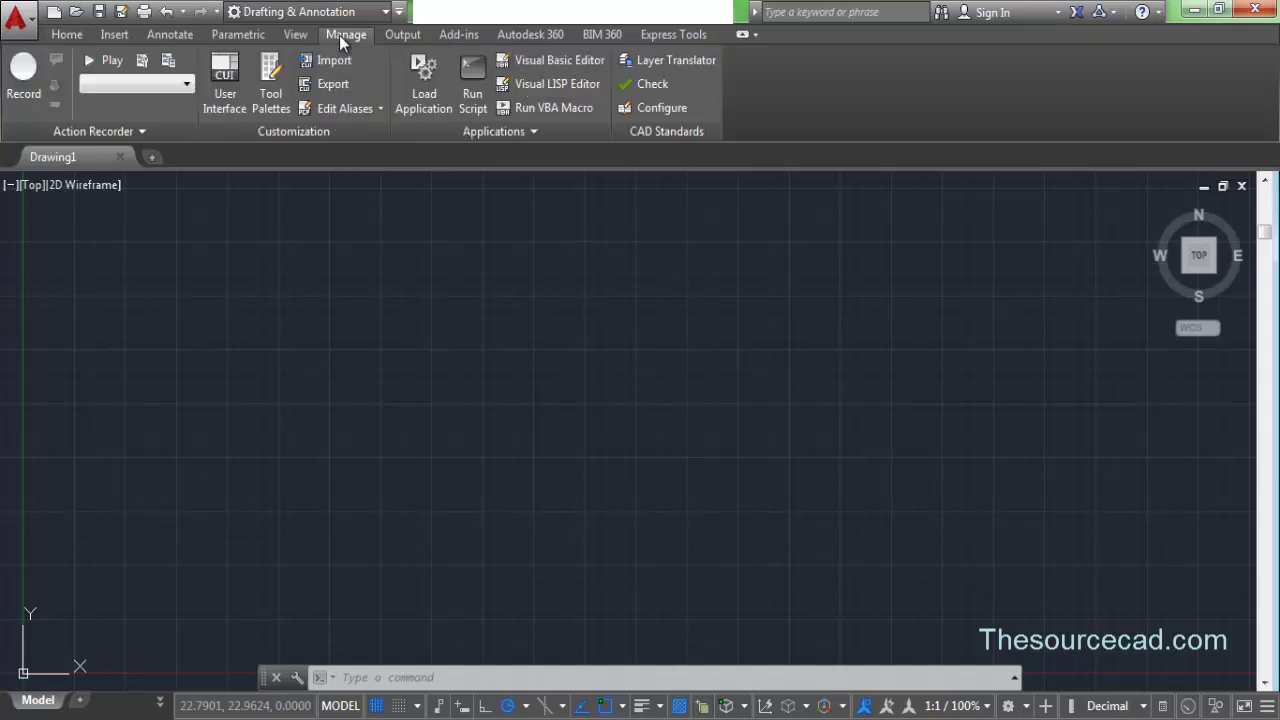
click(228, 79)
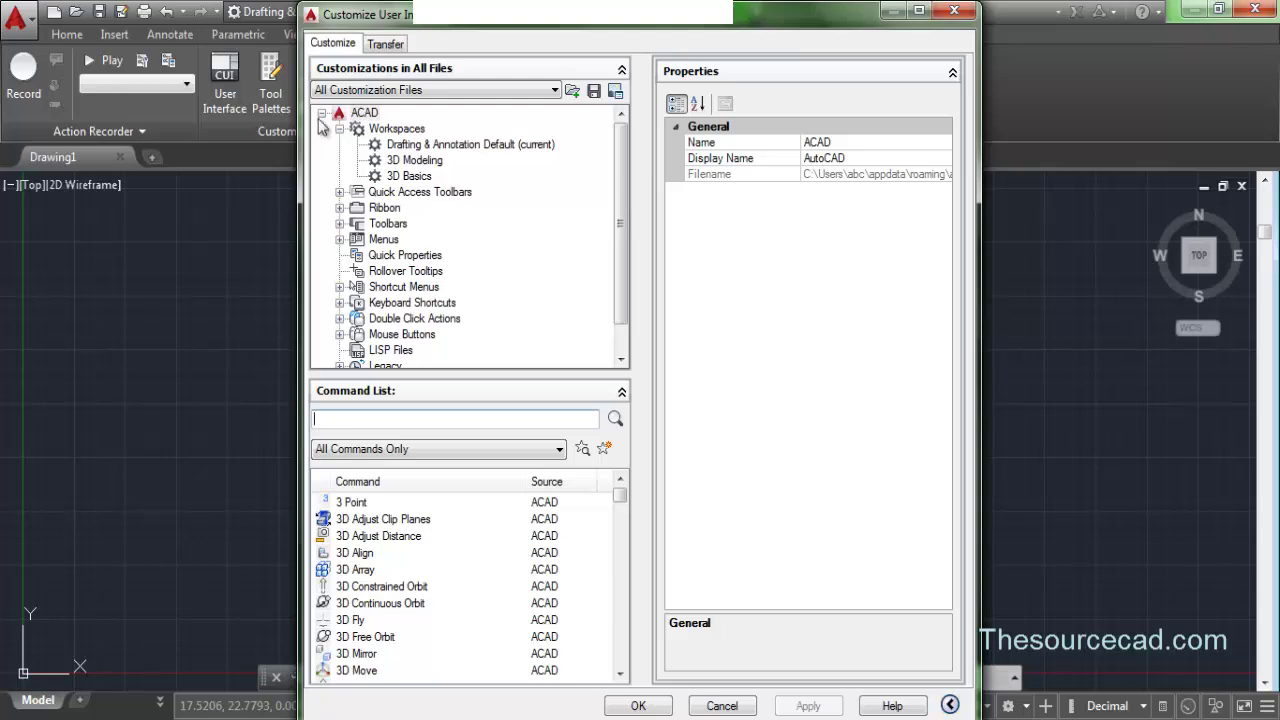
click(385, 44)
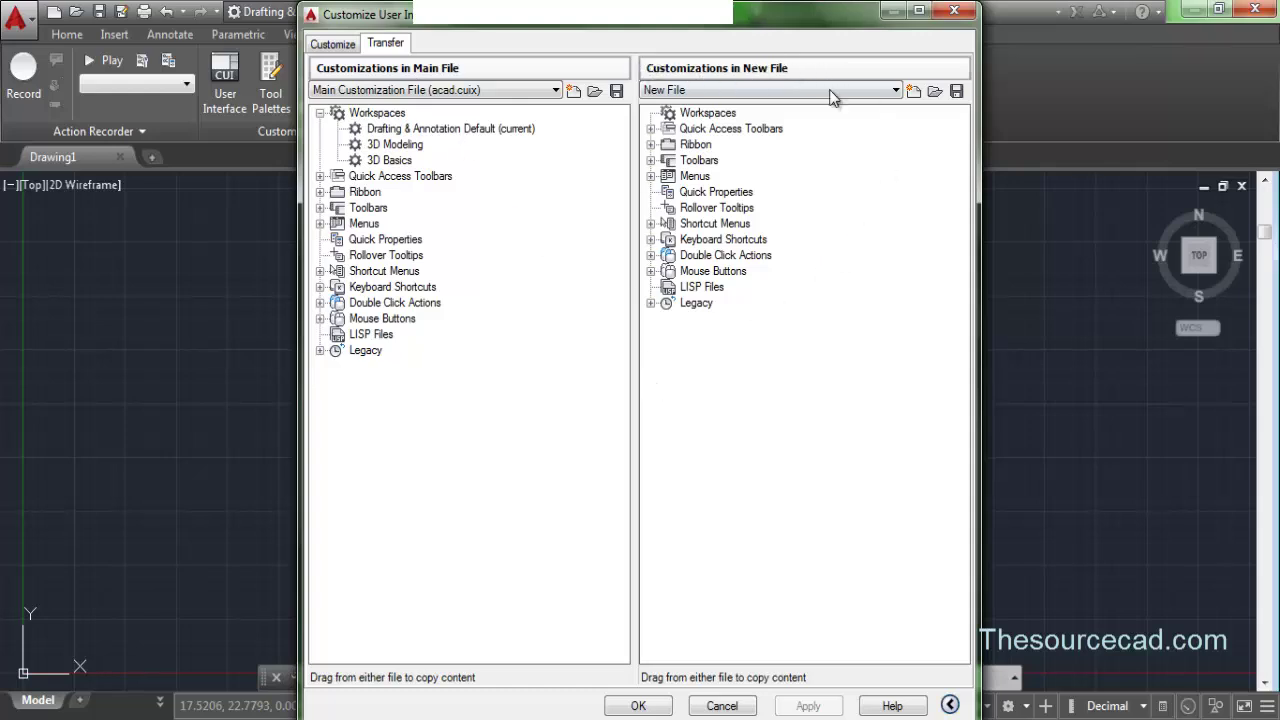
click(935, 92)
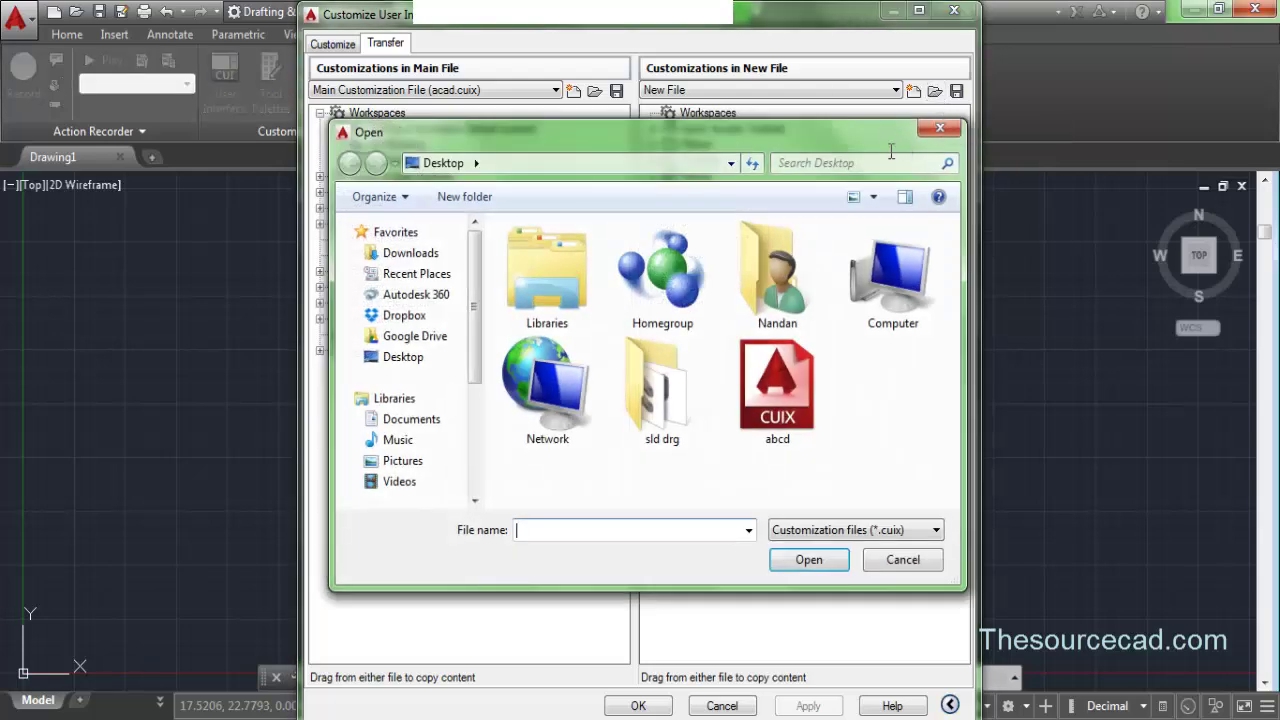
- Load abcd.cuix from the Desktop into the right-hand transfer pane
click(780, 388)
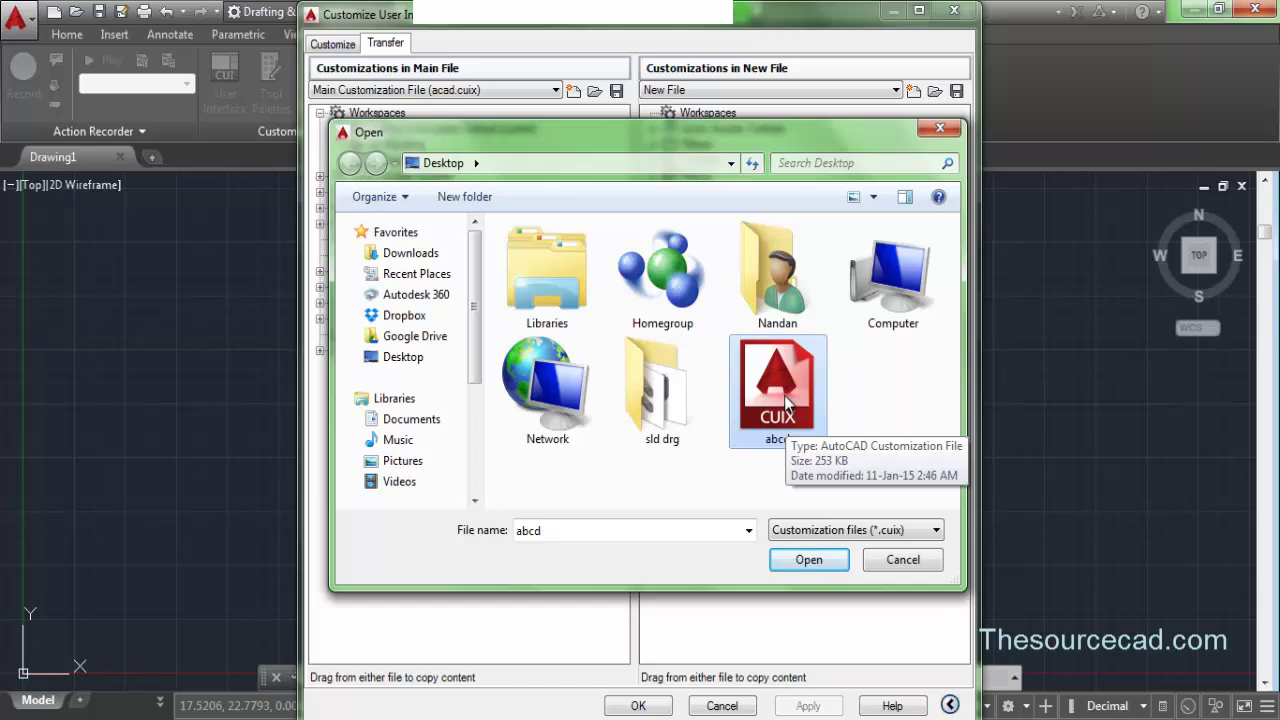
double_click(784, 395)
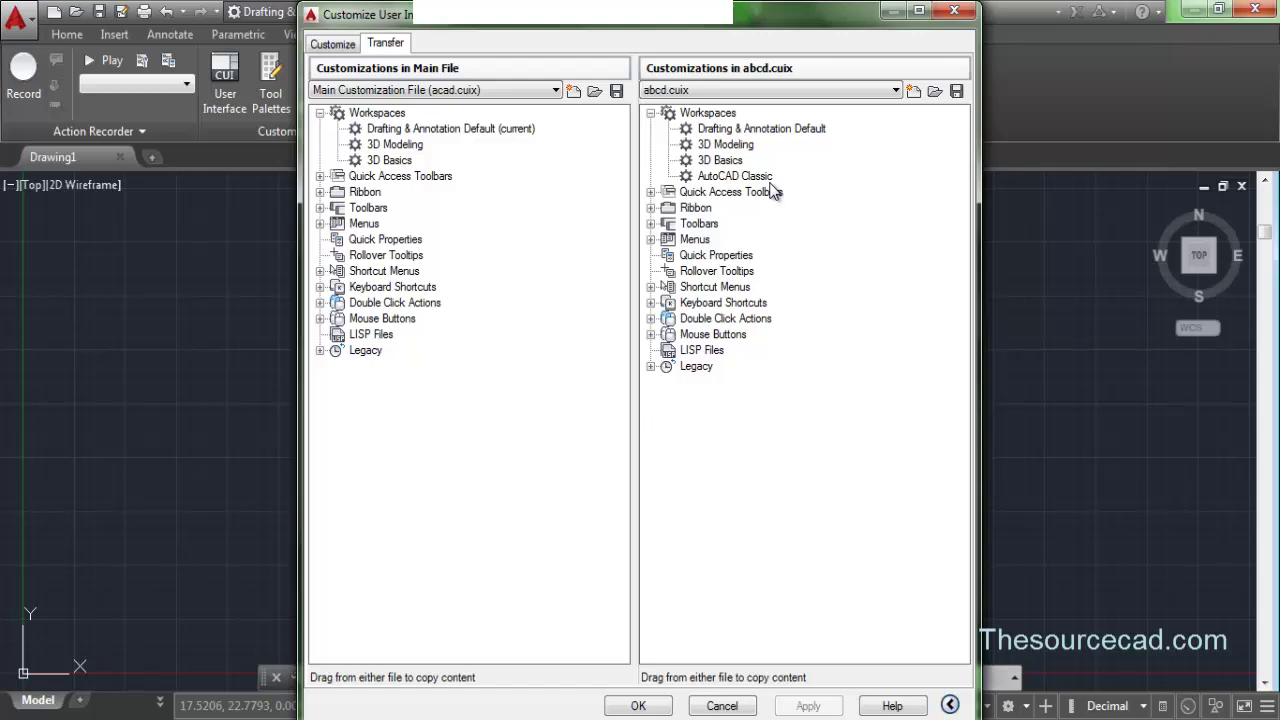
- Drag the AutoCAD Classic workspace from abcd.cuix into acad.cuix's Workspaces and confirm with OK
drag(735, 180, 396, 178)
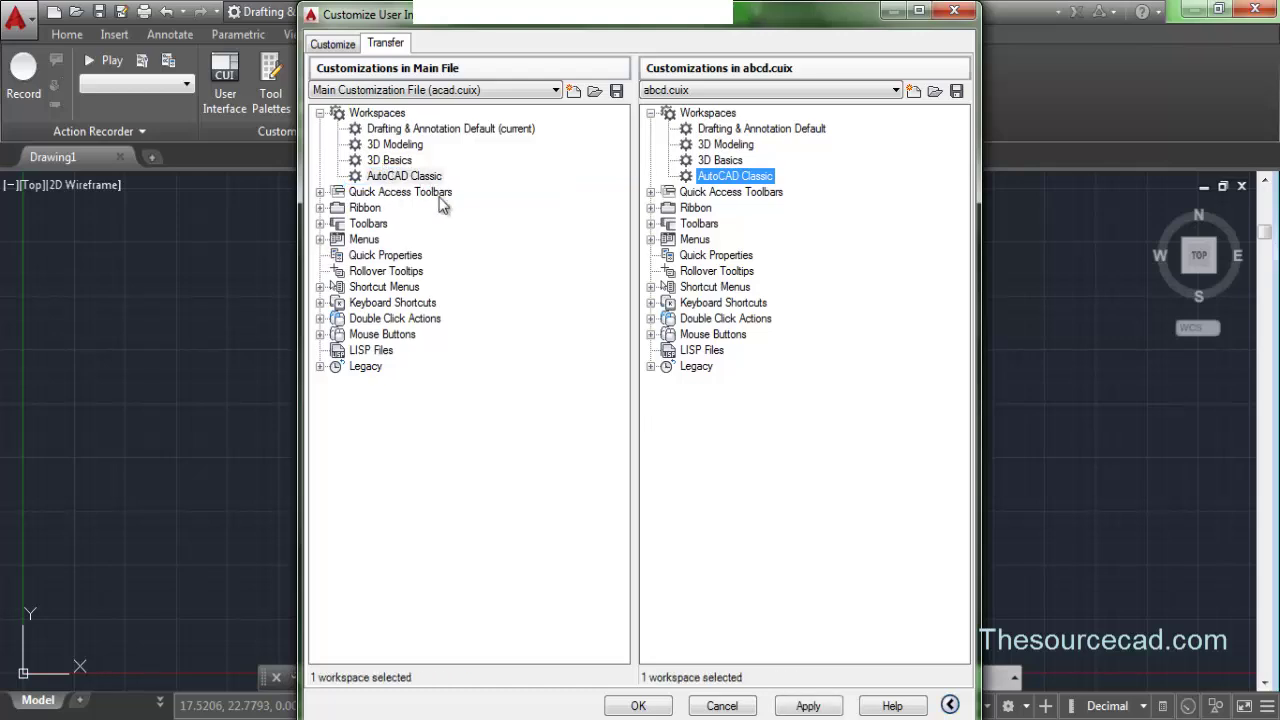
click(482, 92)
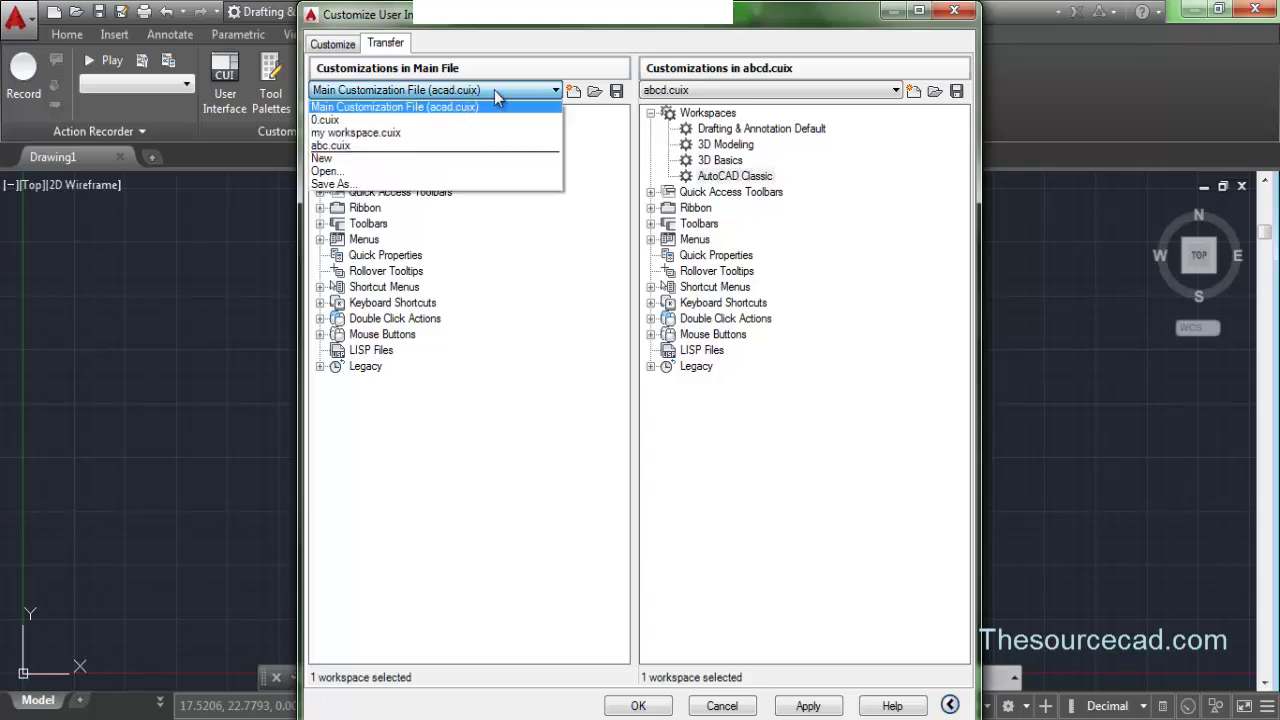
click(486, 92)
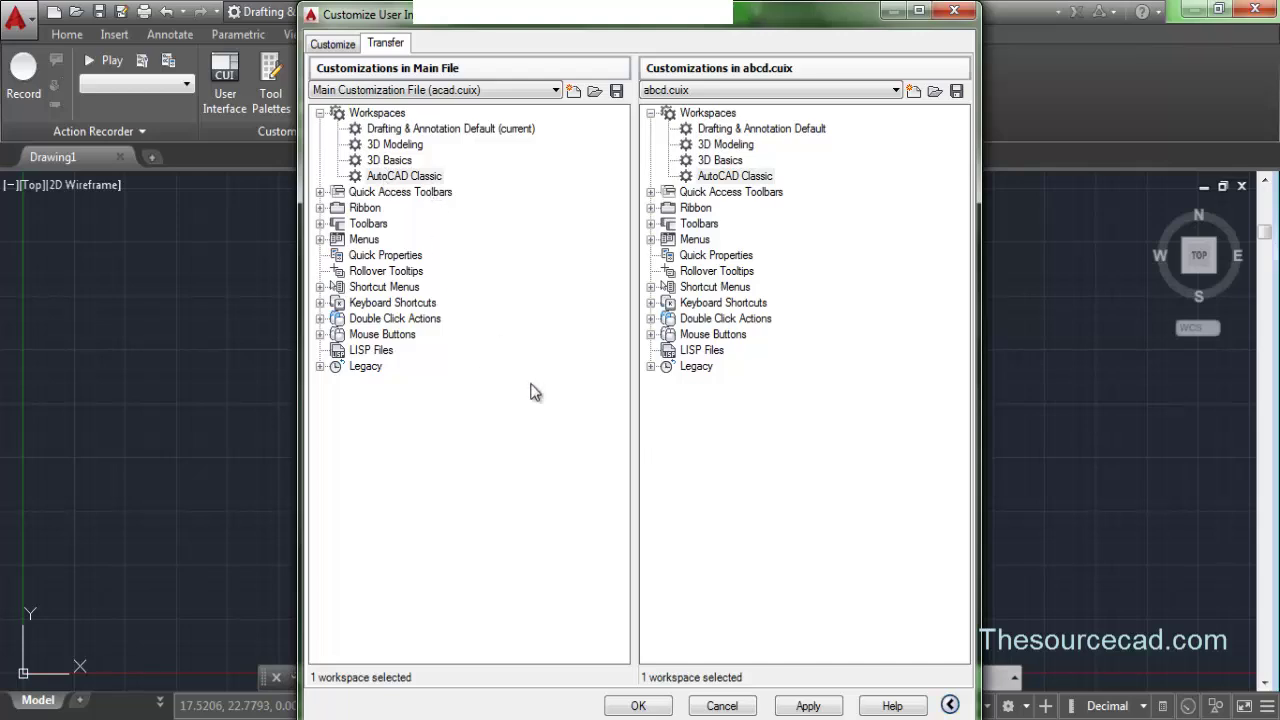
click(639, 706)
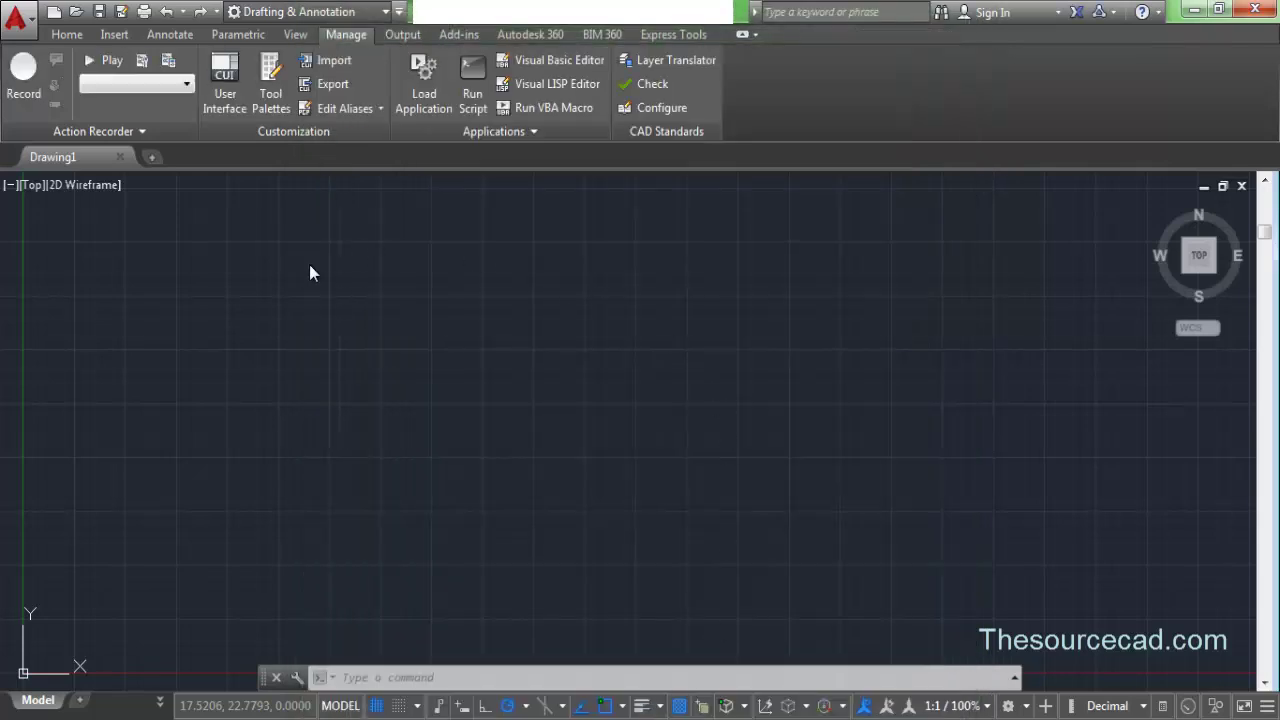
- Pick AutoCAD Classic from the status-bar Workspace Switching menu
click(367, 12)
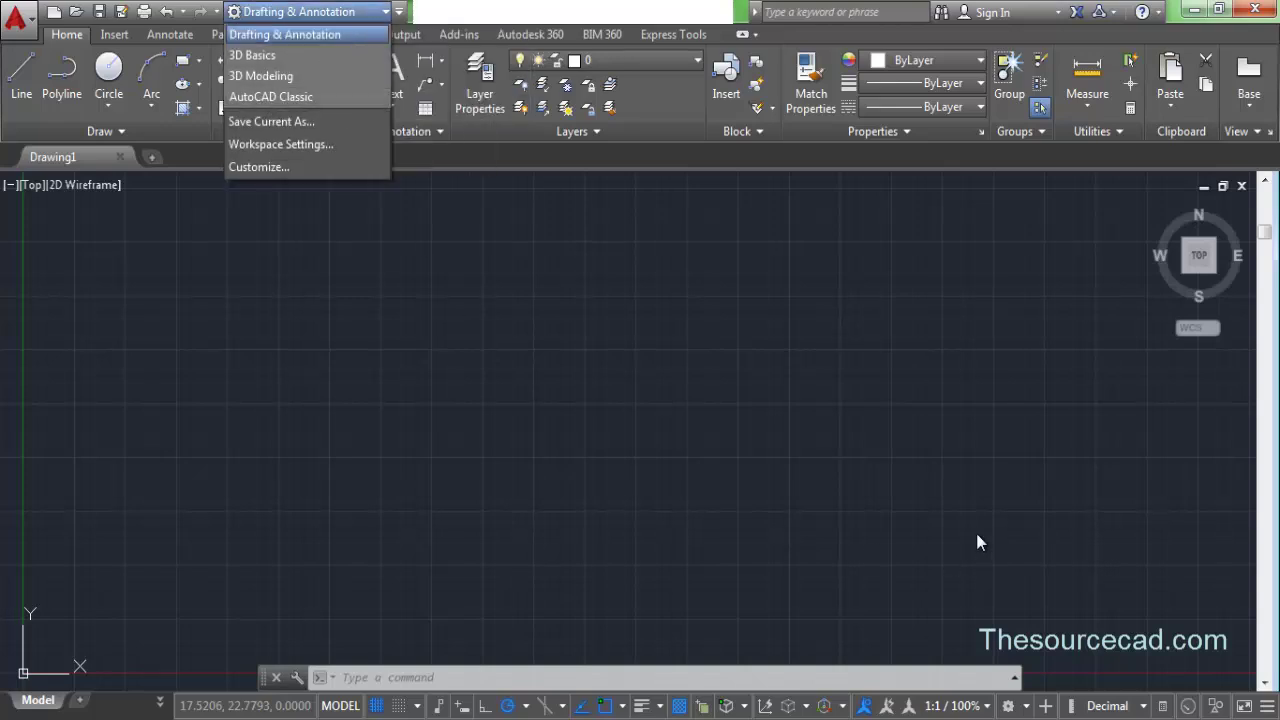
click(901, 459)
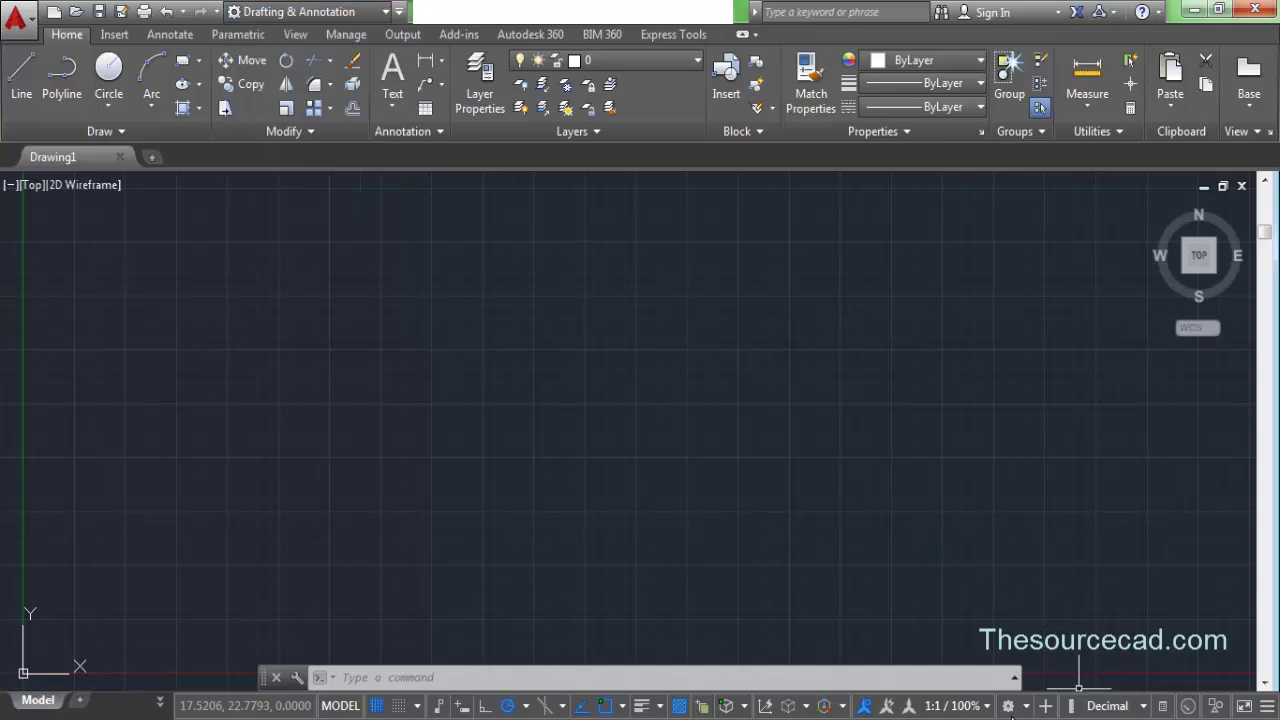
click(1008, 706)
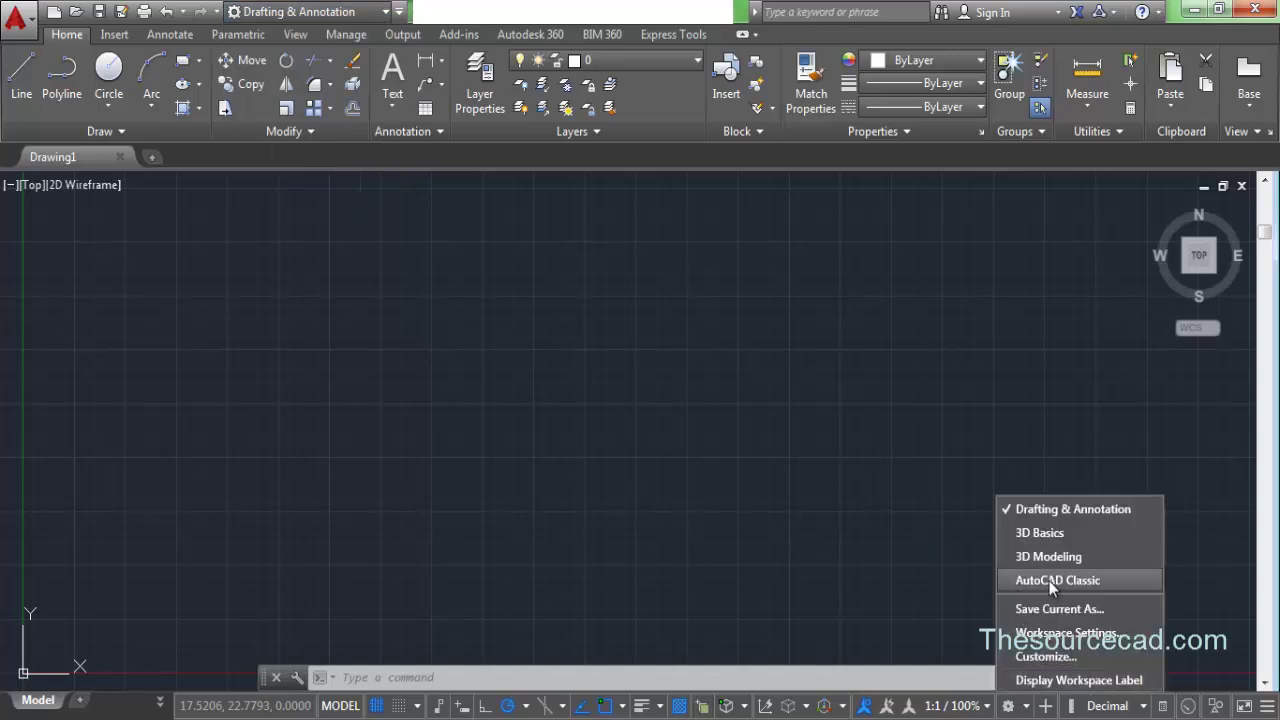
click(1051, 584)
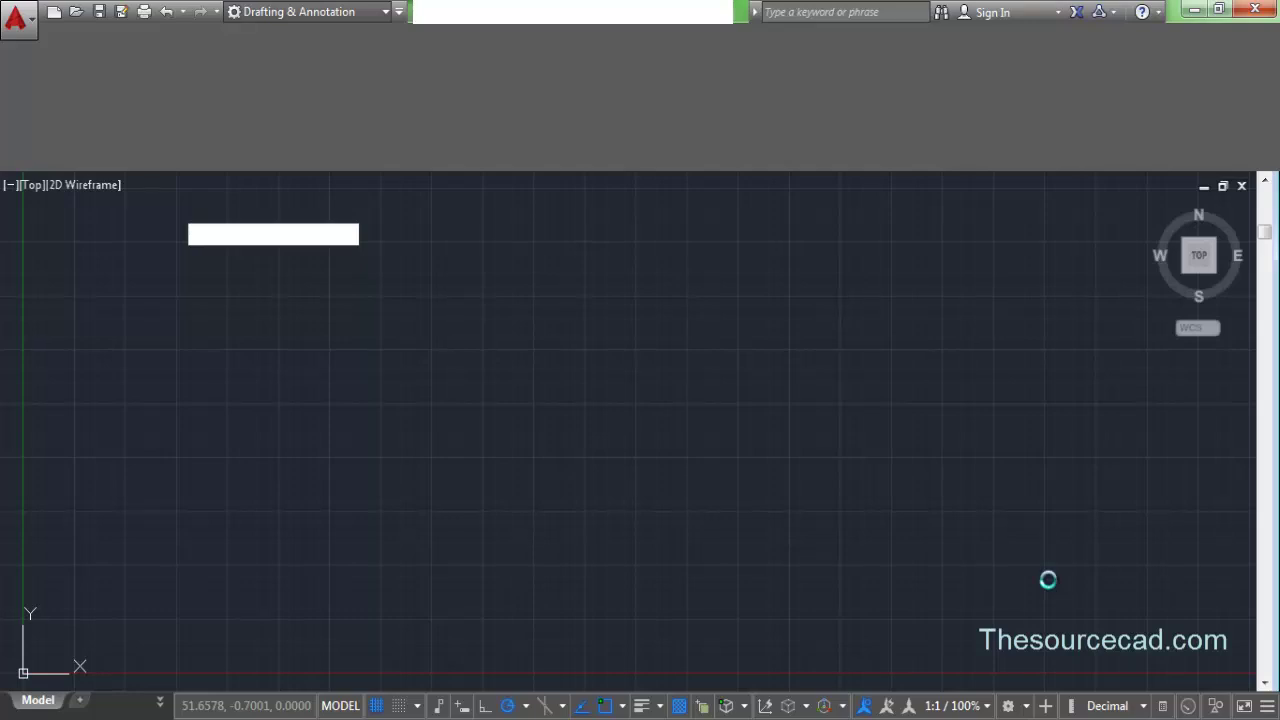